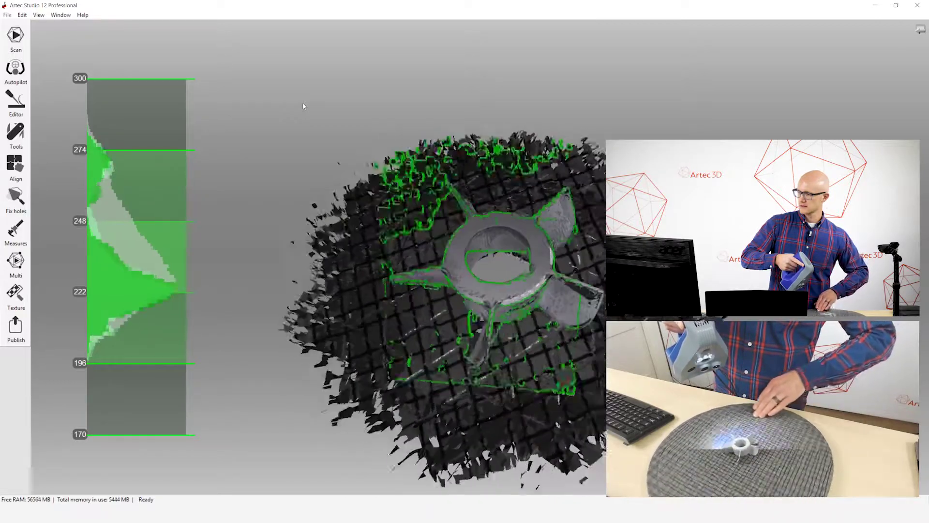
Step: Stop the scanning session and inspect the newly captured impeller scan
{"action": "key", "text": "F10"}
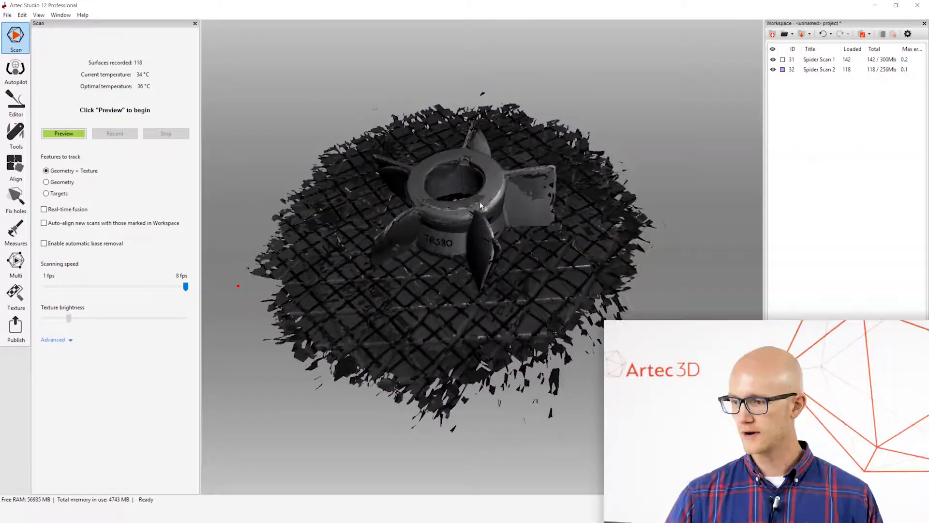
{"action": "scroll", "coordinate": [459, 203], "scroll_direction": "down", "scroll_amount": 1}
{"action": "left_click_drag", "start_coordinate": [449, 202], "coordinate": [467, 211]}
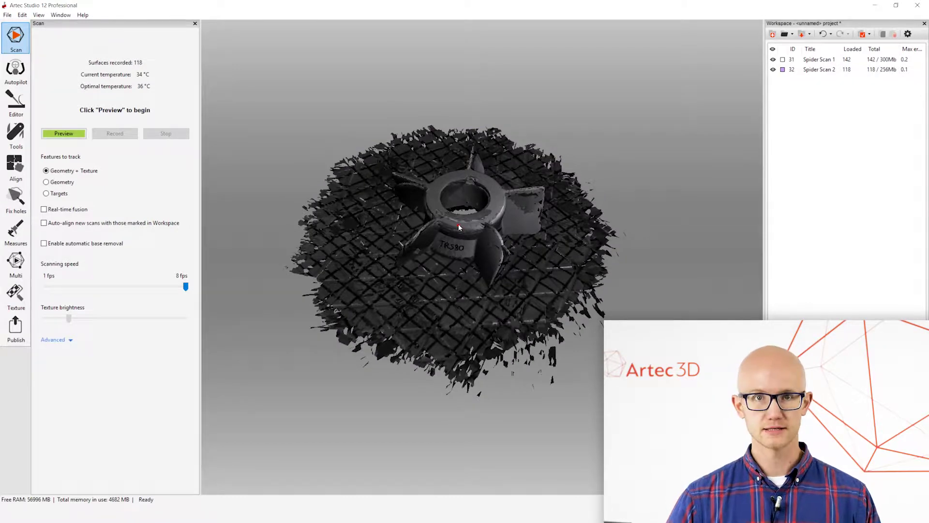
Step: Start Autopilot and select both Spider scans as the source for the model
{"action": "left_click", "coordinate": [16, 70]}
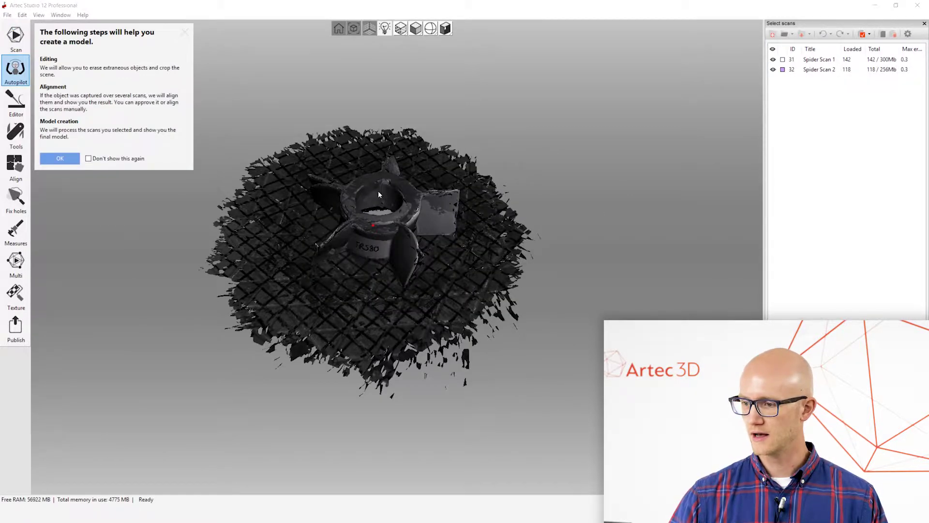
{"action": "middle_click_drag", "start_coordinate": [379, 191], "coordinate": [402, 208]}
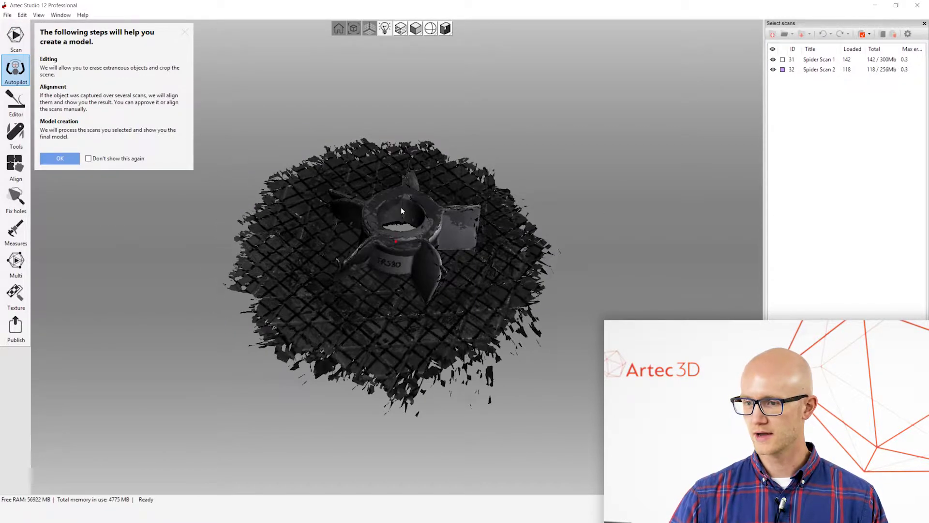
{"action": "left_click", "coordinate": [60, 160]}
{"action": "middle_click_drag", "start_coordinate": [390, 252], "coordinate": [427, 244]}
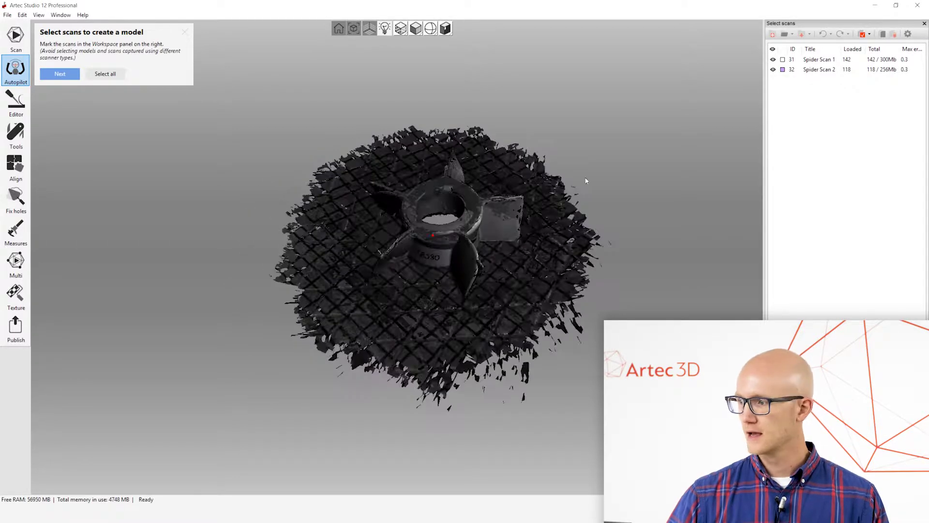
{"action": "left_click", "coordinate": [773, 71]}
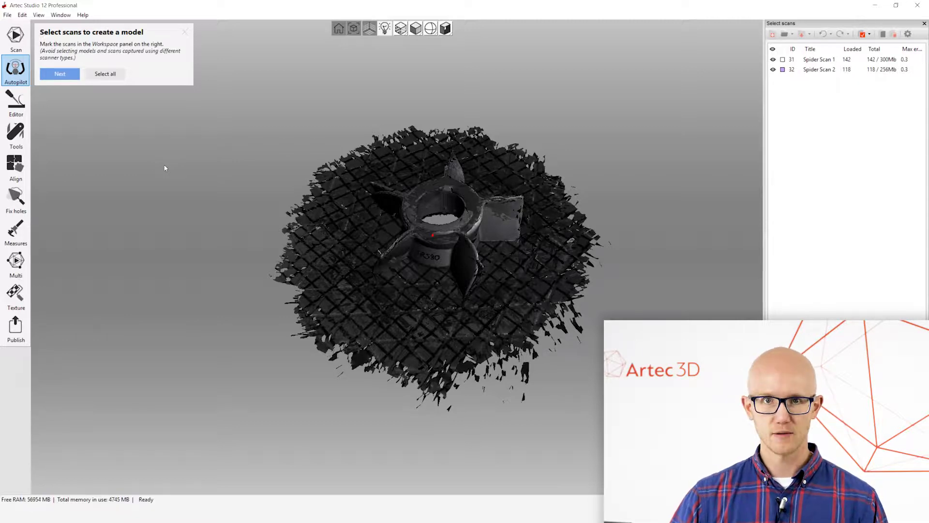
{"action": "left_click", "coordinate": [111, 73]}
{"action": "left_click", "coordinate": [59, 73]}
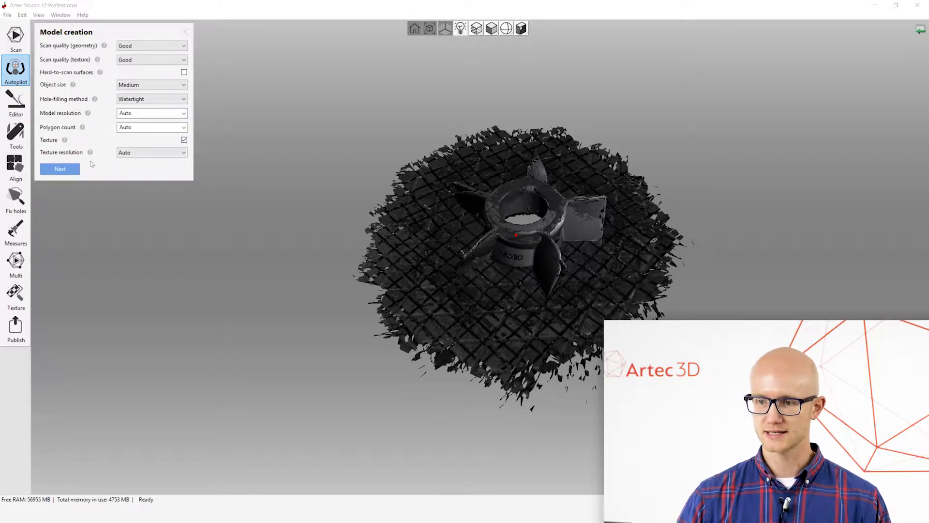
Step: Set the model resolution to 0.3 and the polygon count to 200000, and proceed to editing the scans
{"action": "mouse_move", "coordinate": [105, 46]}
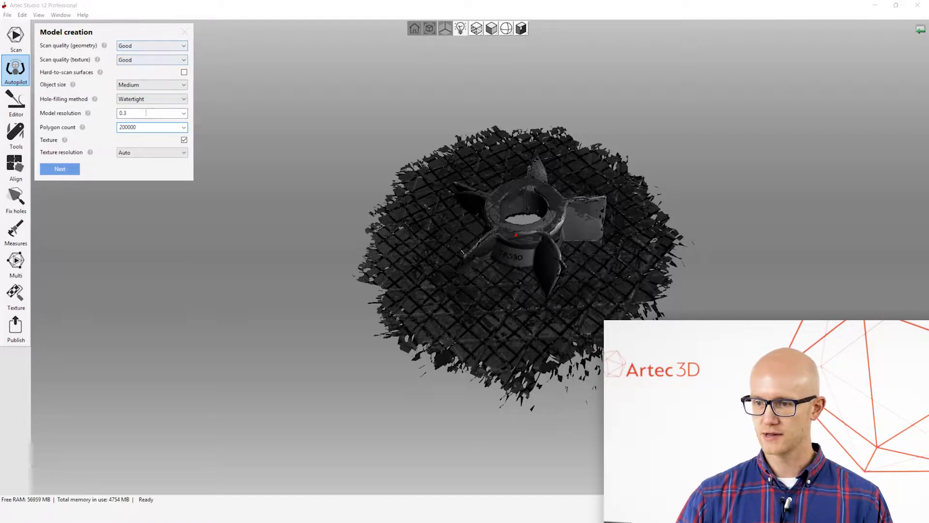
{"action": "left_click", "coordinate": [76, 170]}
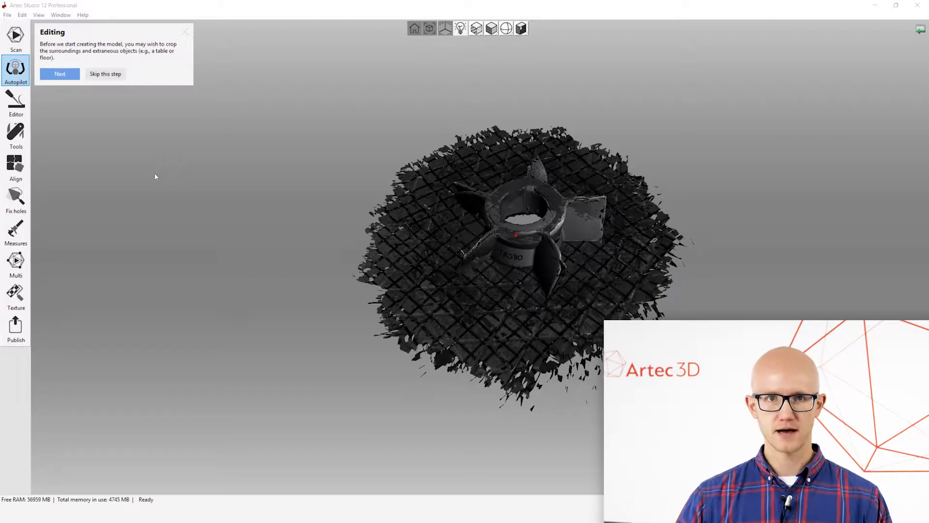
{"action": "scroll", "coordinate": [372, 150], "scroll_direction": "up", "scroll_amount": 3}
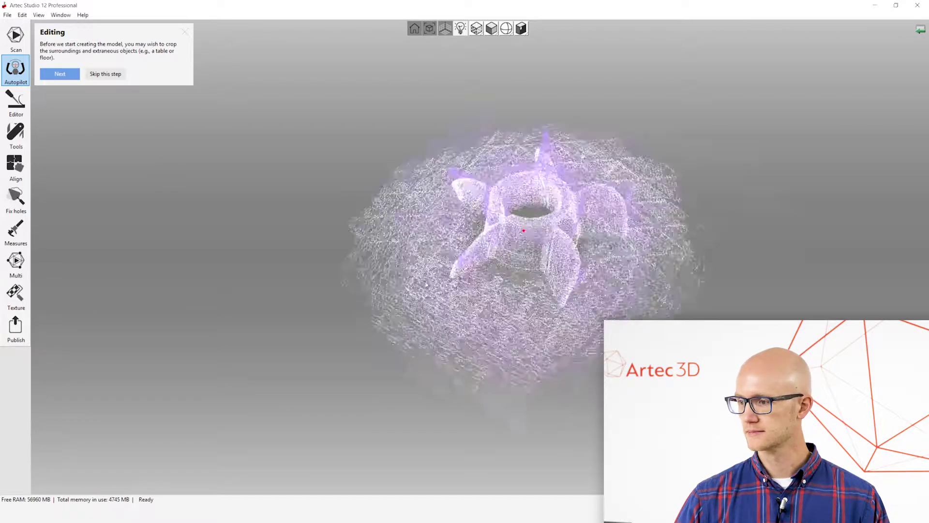
{"action": "scroll", "coordinate": [371, 150], "scroll_direction": "down", "scroll_amount": 2}
{"action": "middle_click_drag", "start_coordinate": [372, 150], "coordinate": [300, 168]}
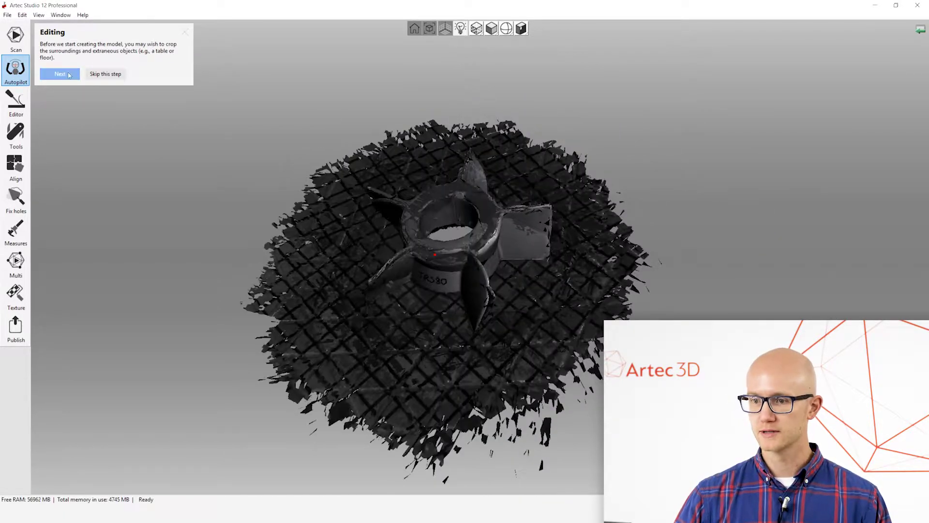
{"action": "left_click", "coordinate": [60, 73]}
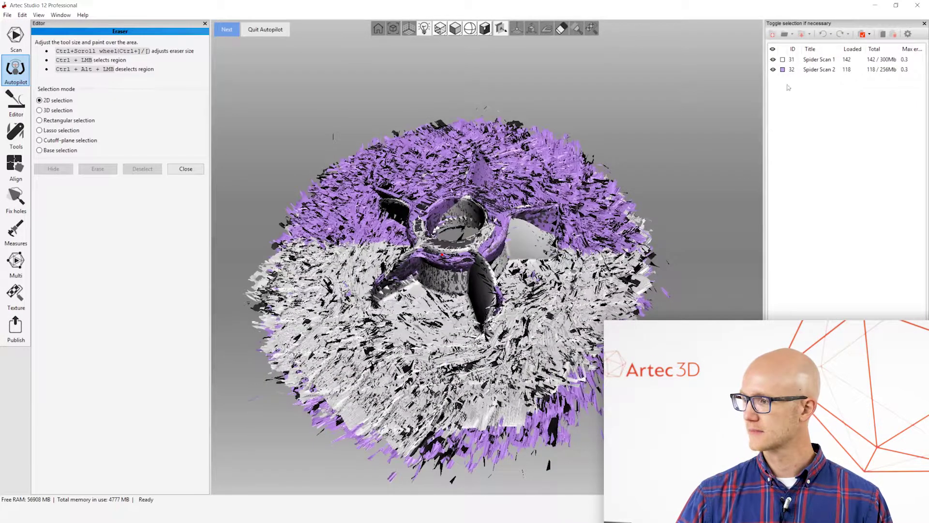
Step: Hide Spider Scan 2 and erase the turntable base from Spider Scan 1 using cutoff-plane selection
{"action": "left_click", "coordinate": [772, 69]}
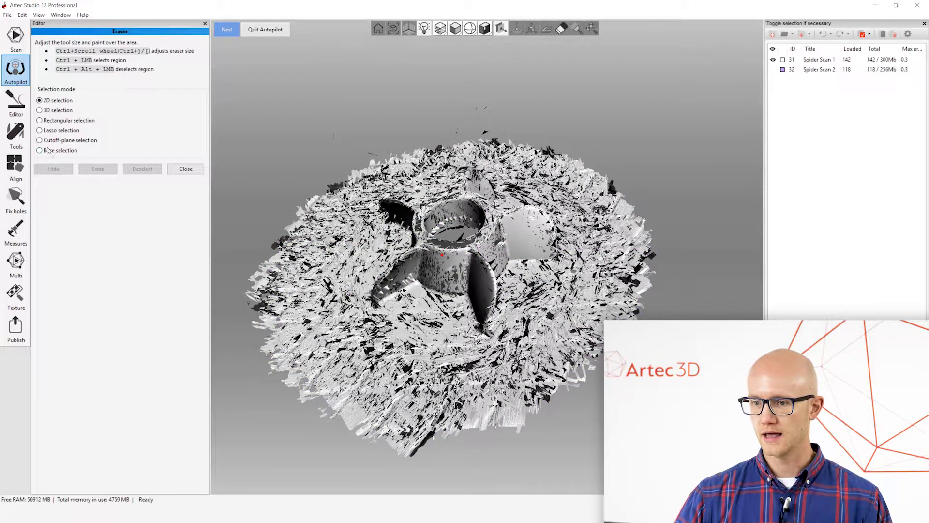
{"action": "left_click", "coordinate": [40, 140]}
{"action": "left_click_drag", "start_coordinate": [375, 218], "coordinate": [375, 283]}
{"action": "scroll", "coordinate": [300, 222], "scroll_direction": "down", "scroll_amount": 3, "text": "ctrl"}
{"action": "mouse_move", "coordinate": [300, 206]}
{"action": "left_mouse_down"}
{"action": "mouse_move", "coordinate": [321, 297]}
{"action": "mouse_move", "coordinate": [363, 332]}
{"action": "left_mouse_up"}
{"action": "scroll", "coordinate": [538, 106], "scroll_direction": "down", "scroll_amount": 3, "text": "ctrl+shift"}
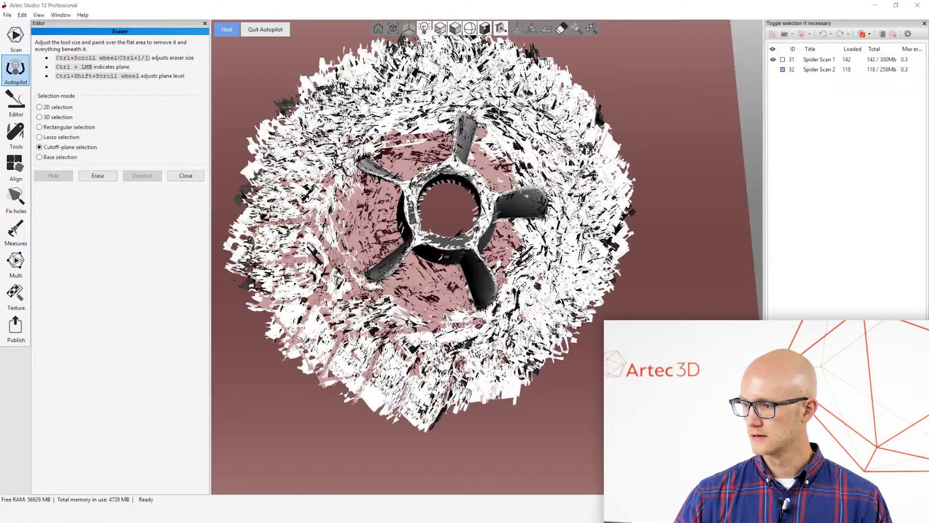
{"action": "left_click_drag", "start_coordinate": [529, 101], "coordinate": [564, 141], "text": "ctrl"}
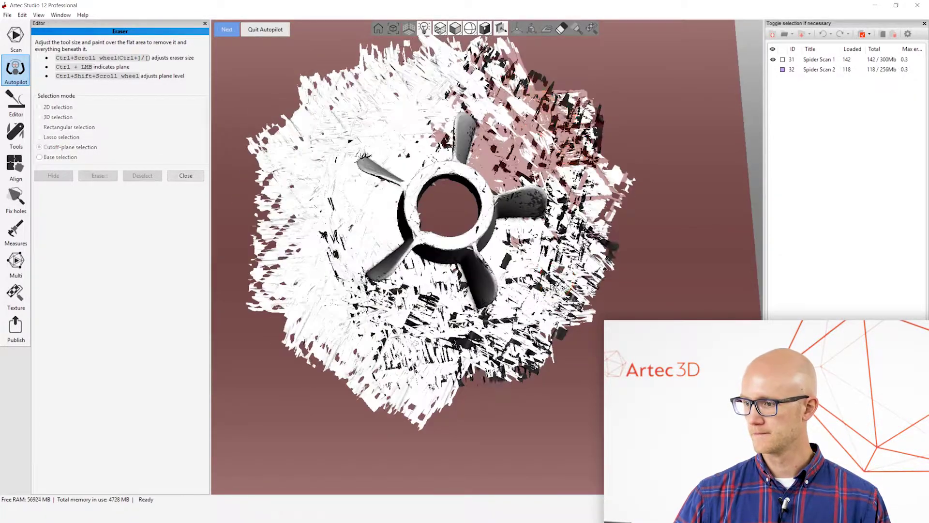
{"action": "scroll", "coordinate": [609, 203], "scroll_direction": "up", "scroll_amount": 4, "text": "ctrl+shift"}
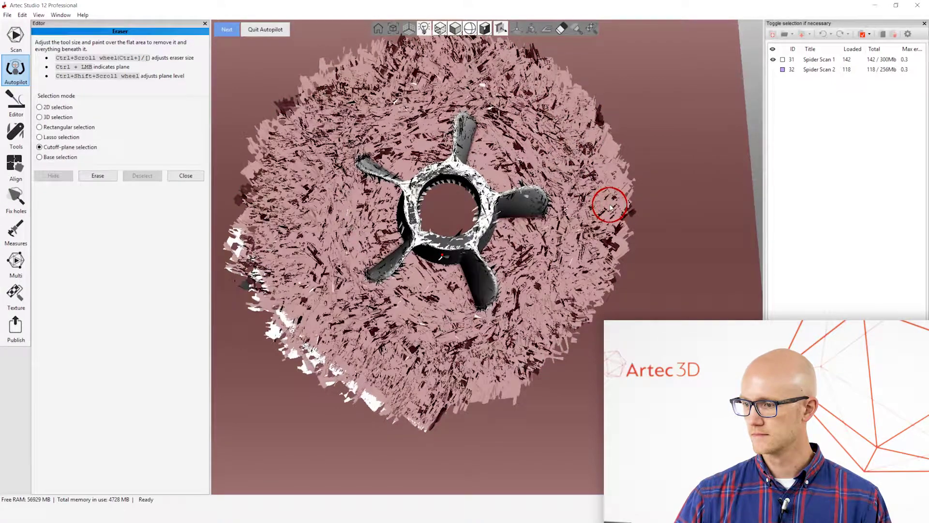
{"action": "scroll", "coordinate": [444, 192], "scroll_direction": "up", "scroll_amount": 3, "text": "ctrl+shift"}
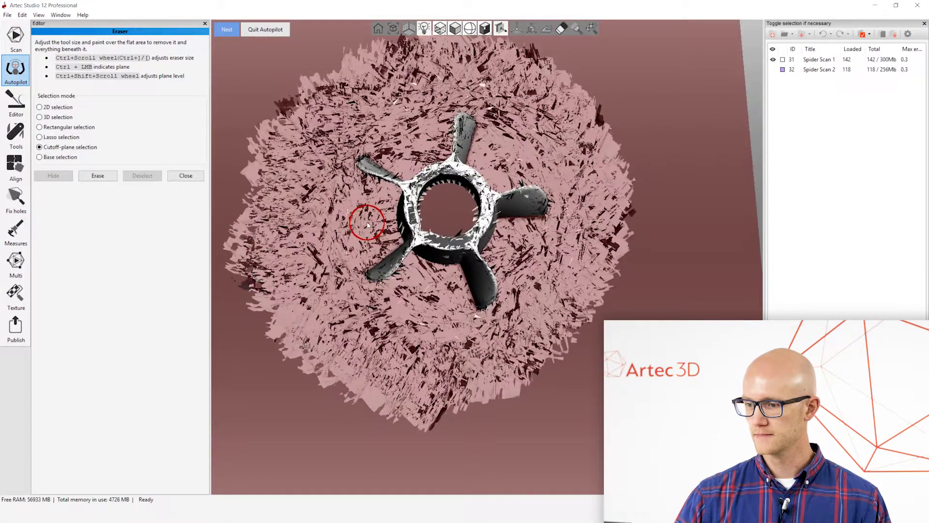
{"action": "left_click", "coordinate": [97, 176]}
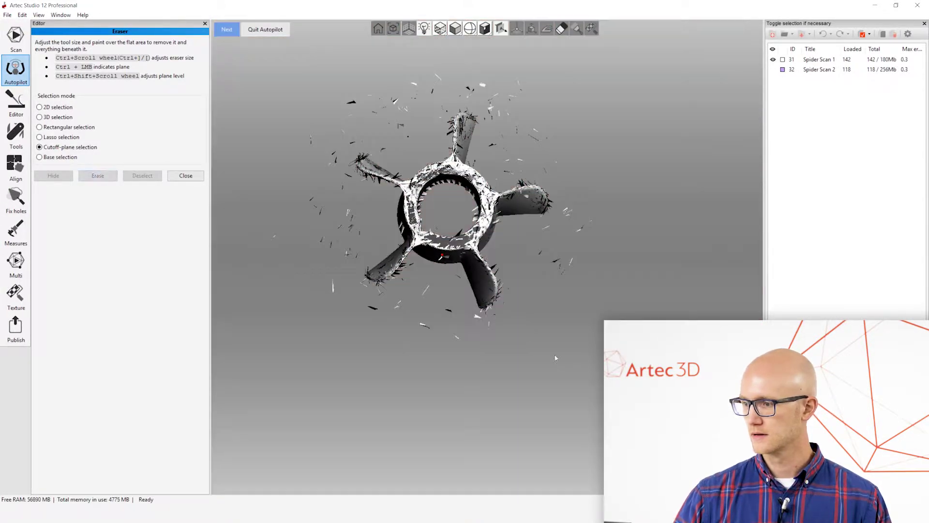
Step: Show only Spider Scan 2 and erase its turntable base with the cutoff plane
{"action": "mouse_move", "coordinate": [542, 242]}
{"action": "left_mouse_down"}
{"action": "mouse_move", "coordinate": [571, 279]}
{"action": "mouse_move", "coordinate": [573, 265]}
{"action": "left_mouse_up"}
{"action": "left_click", "coordinate": [773, 69]}
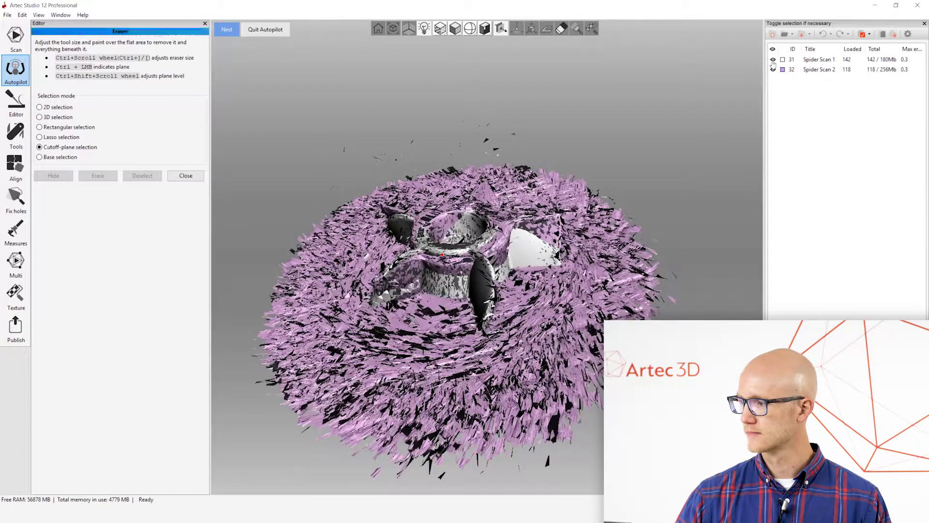
{"action": "left_click", "coordinate": [773, 59]}
{"action": "left_click_drag", "start_coordinate": [318, 229], "coordinate": [326, 278], "text": "ctrl"}
{"action": "scroll", "coordinate": [552, 113], "scroll_direction": "up", "scroll_amount": 4, "text": "ctrl+shift"}
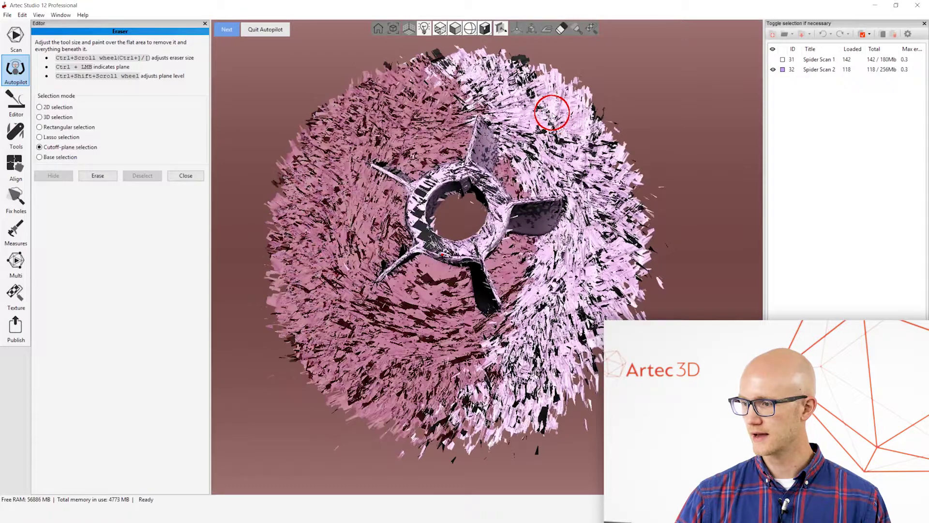
{"action": "left_click", "coordinate": [97, 175]}
Step: Make Spider Scan 1 visible again and finish editing to proceed to the alignment stage
{"action": "mouse_move", "coordinate": [568, 347]}
{"action": "left_mouse_down"}
{"action": "mouse_move", "coordinate": [554, 176]}
{"action": "mouse_move", "coordinate": [780, 113]}
{"action": "left_mouse_up"}
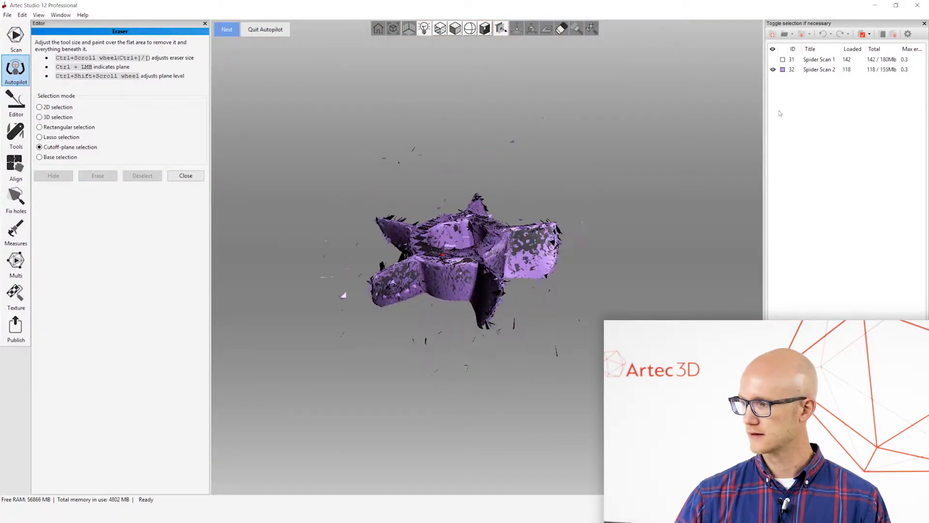
{"action": "left_click", "coordinate": [774, 60]}
{"action": "left_click_drag", "start_coordinate": [442, 164], "coordinate": [436, 265]}
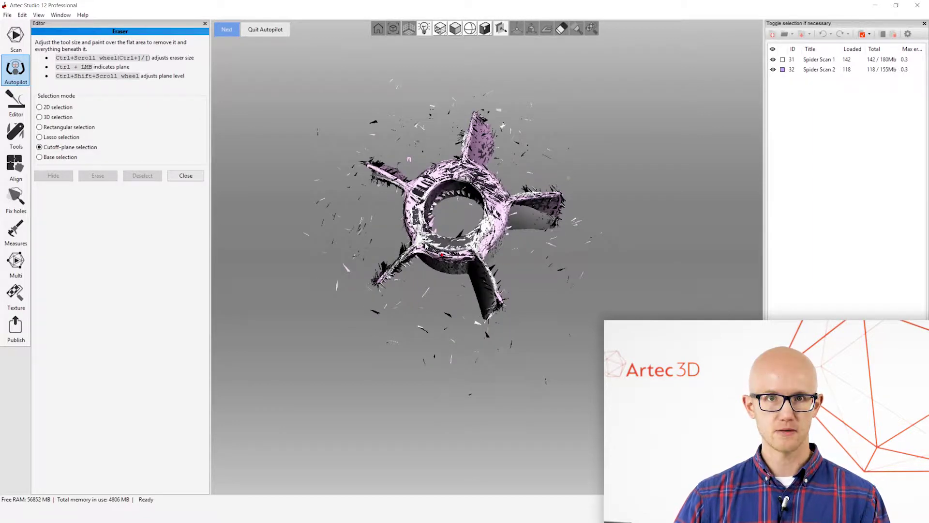
{"action": "left_click", "coordinate": [227, 28]}
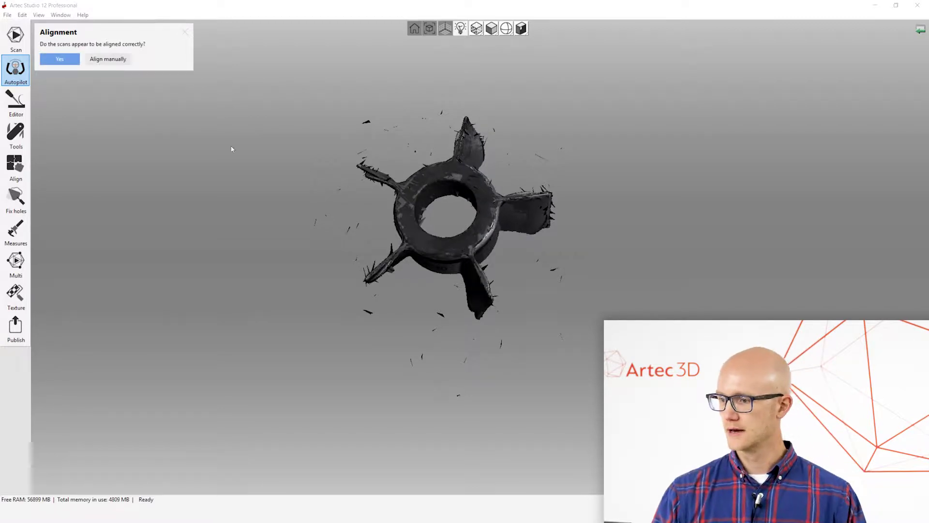
Step: Choose manual alignment and mark the first matching point pair beside the TR580 lettering on both scans
{"action": "left_click_drag", "start_coordinate": [426, 263], "coordinate": [467, 293]}
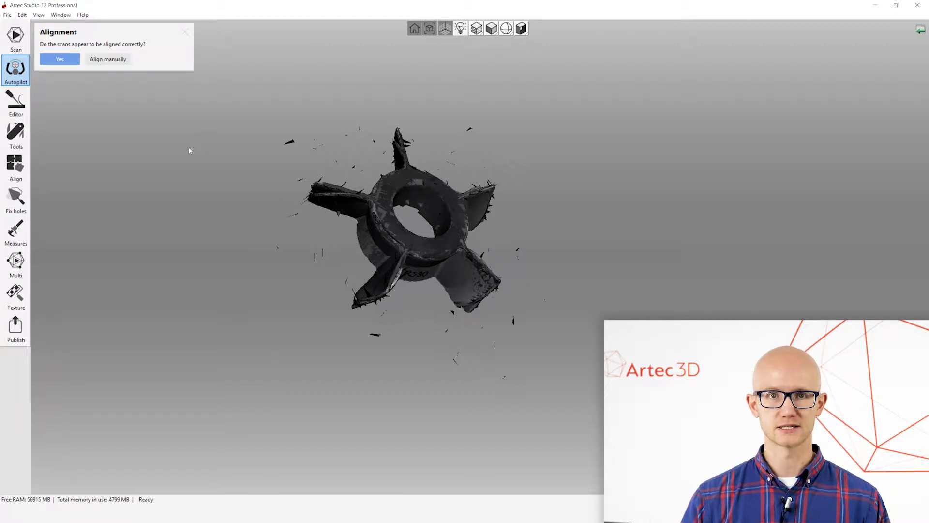
{"action": "left_click", "coordinate": [108, 59]}
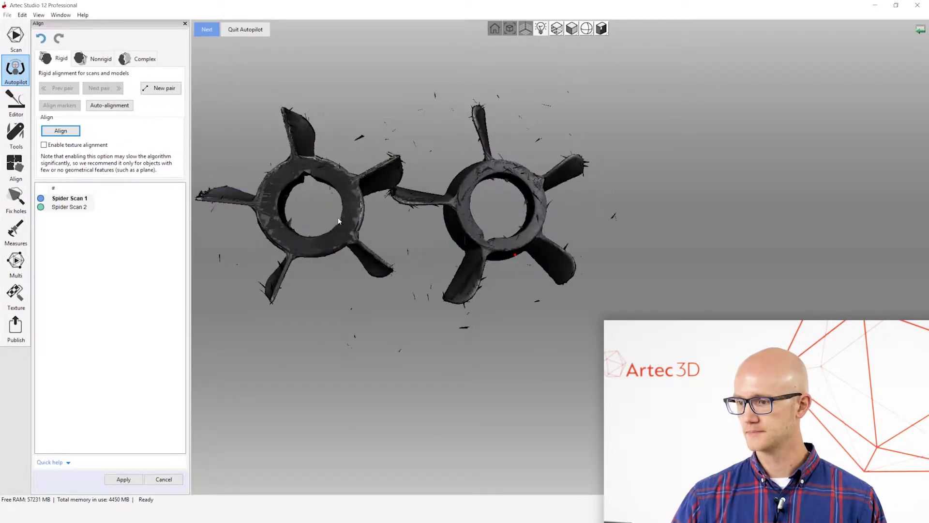
{"action": "mouse_move", "coordinate": [348, 208]}
{"action": "left_mouse_down"}
{"action": "mouse_move", "coordinate": [402, 249]}
{"action": "mouse_move", "coordinate": [392, 234]}
{"action": "mouse_move", "coordinate": [437, 243]}
{"action": "mouse_move", "coordinate": [498, 286]}
{"action": "mouse_move", "coordinate": [377, 182]}
{"action": "mouse_move", "coordinate": [364, 247]}
{"action": "mouse_move", "coordinate": [397, 180]}
{"action": "mouse_move", "coordinate": [394, 279]}
{"action": "mouse_move", "coordinate": [375, 256]}
{"action": "mouse_move", "coordinate": [400, 242]}
{"action": "mouse_move", "coordinate": [349, 228]}
{"action": "mouse_move", "coordinate": [350, 208]}
{"action": "mouse_move", "coordinate": [408, 303]}
{"action": "mouse_move", "coordinate": [391, 167]}
{"action": "mouse_move", "coordinate": [413, 189]}
{"action": "mouse_move", "coordinate": [463, 209]}
{"action": "left_mouse_up"}
{"action": "left_click", "coordinate": [471, 195]}
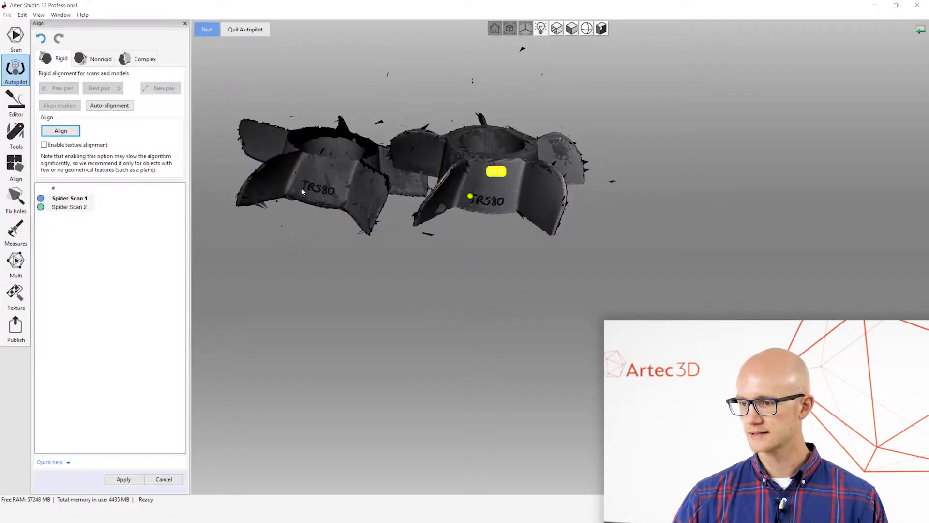
{"action": "left_click", "coordinate": [303, 184]}
Step: Mark two more matching point pairs, on a blade and on the hub, and align the two scans rigidly
{"action": "left_click_drag", "start_coordinate": [610, 270], "coordinate": [537, 224]}
{"action": "left_click", "coordinate": [385, 95]}
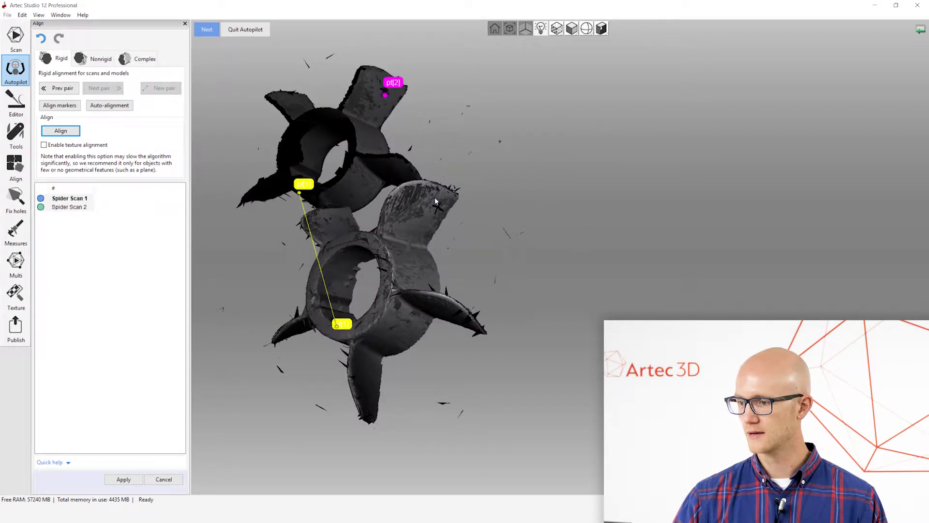
{"action": "left_click_drag", "start_coordinate": [483, 237], "coordinate": [453, 194]}
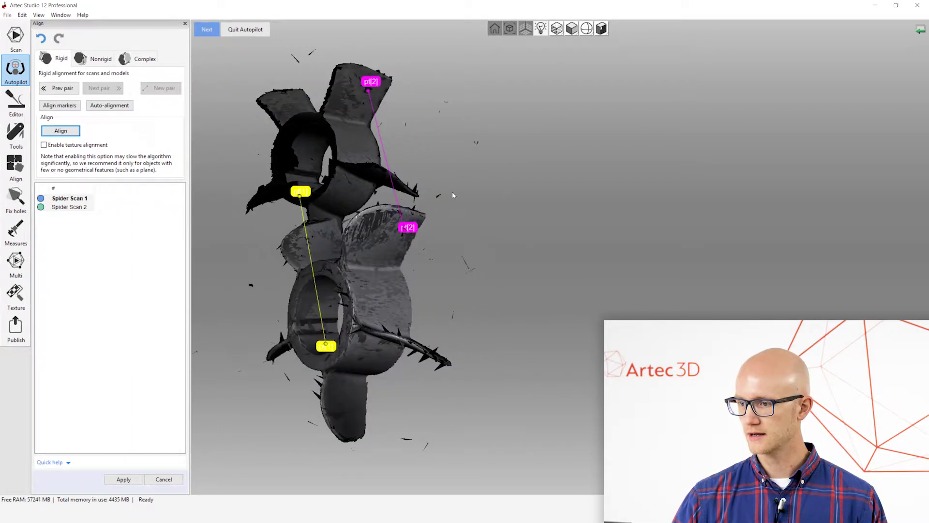
{"action": "mouse_move", "coordinate": [400, 152]}
{"action": "left_mouse_down"}
{"action": "mouse_move", "coordinate": [525, 267]}
{"action": "mouse_move", "coordinate": [514, 232]}
{"action": "mouse_move", "coordinate": [488, 305]}
{"action": "mouse_move", "coordinate": [373, 331]}
{"action": "left_mouse_up"}
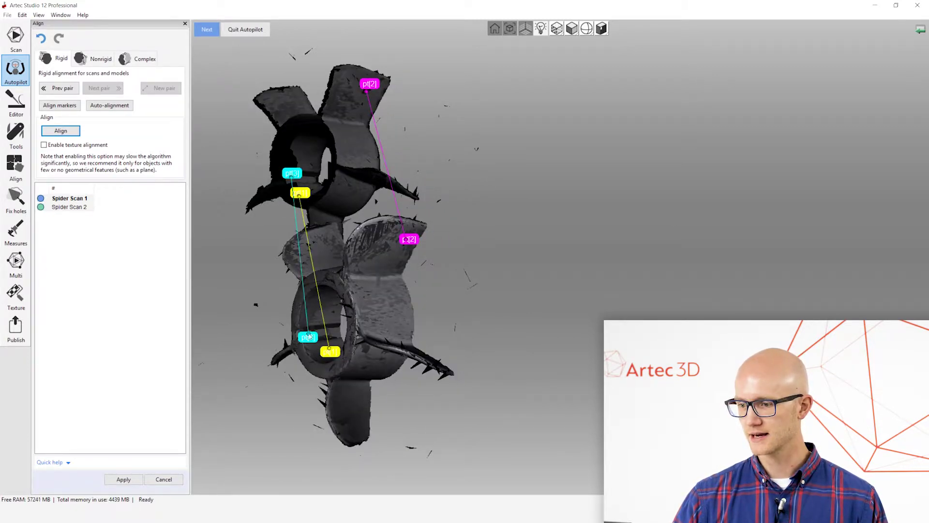
{"action": "left_click_drag", "start_coordinate": [308, 336], "coordinate": [622, 172]}
{"action": "left_click", "coordinate": [60, 131]}
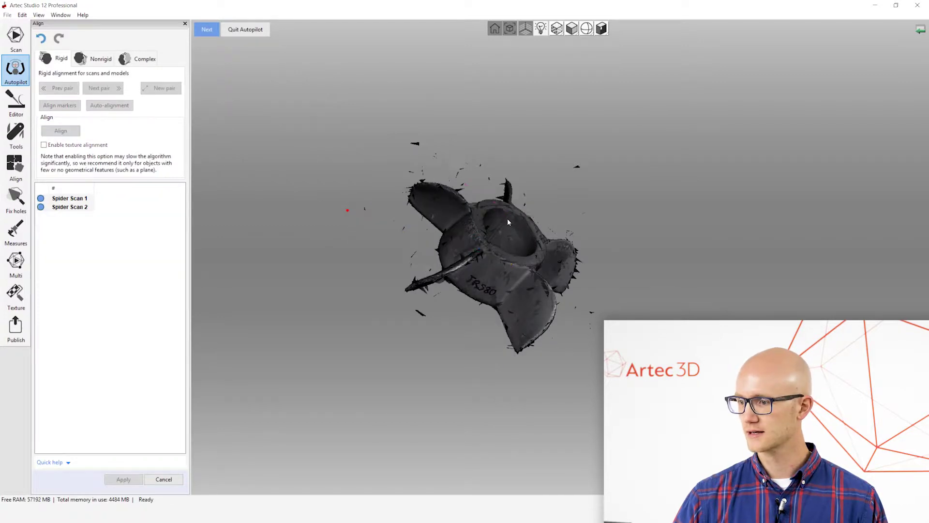
Step: Accept the manual alignment, run the automatic model creation and close Autopilot with the completed model
{"action": "mouse_move", "coordinate": [507, 219]}
{"action": "left_mouse_down"}
{"action": "mouse_move", "coordinate": [481, 190]}
{"action": "mouse_move", "coordinate": [502, 214]}
{"action": "mouse_move", "coordinate": [518, 277]}
{"action": "mouse_move", "coordinate": [566, 271]}
{"action": "mouse_move", "coordinate": [591, 252]}
{"action": "mouse_move", "coordinate": [518, 294]}
{"action": "left_mouse_up"}
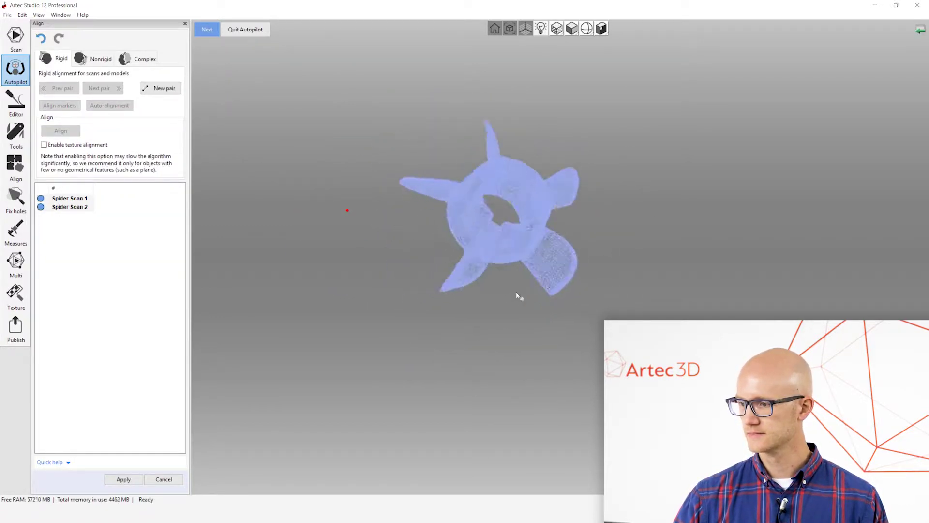
{"action": "left_click", "coordinate": [207, 30]}
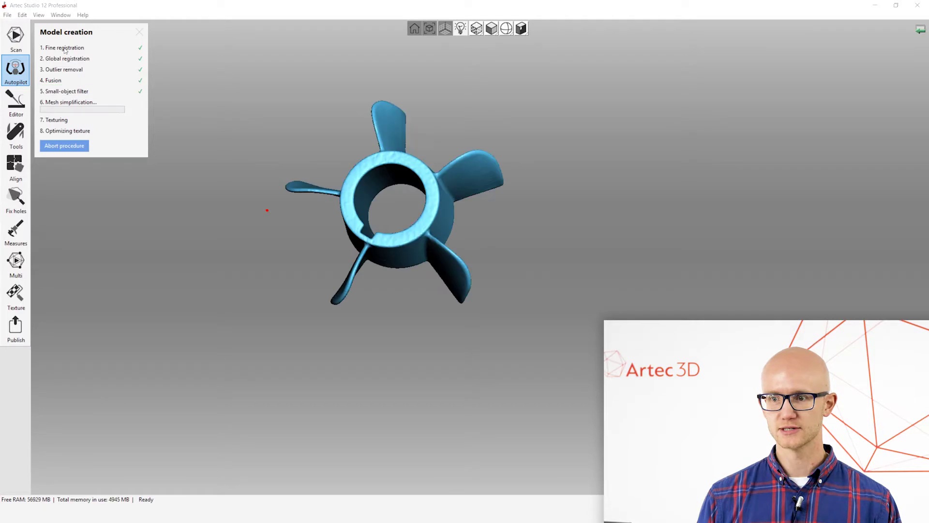
{"action": "left_click_drag", "start_coordinate": [408, 282], "coordinate": [297, 213]}
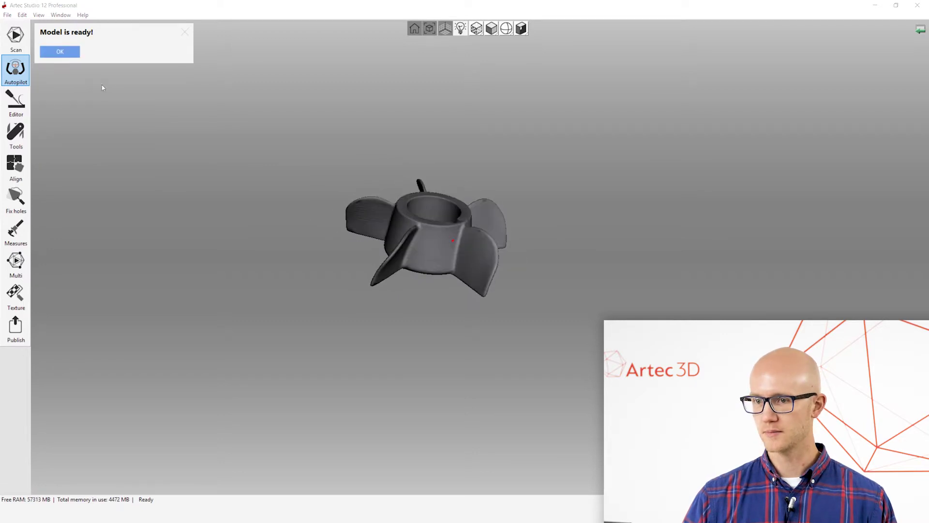
{"action": "left_click", "coordinate": [57, 52]}
Step: Compare the fused impeller model rendered without texture and with its texture
{"action": "left_click_drag", "start_coordinate": [422, 245], "coordinate": [479, 271]}
{"action": "left_click", "coordinate": [404, 27]}
{"action": "left_click", "coordinate": [404, 60]}
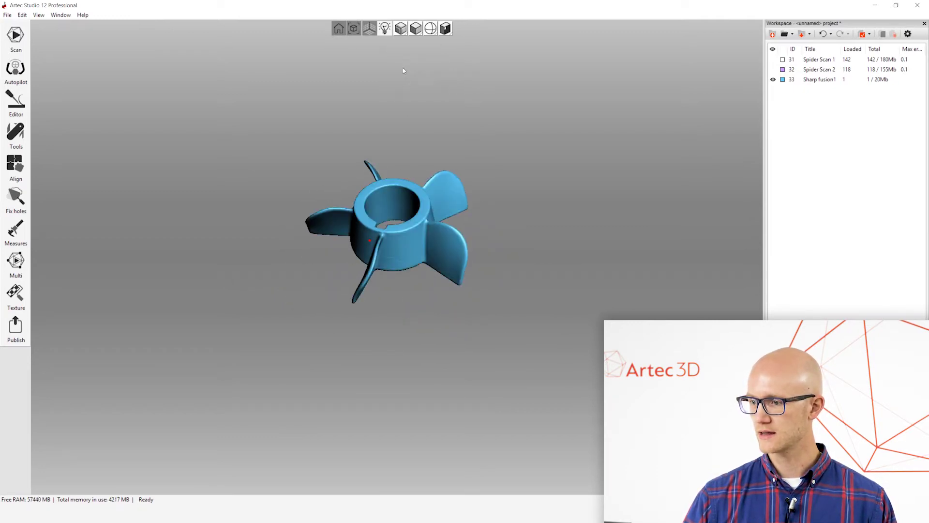
{"action": "left_click_drag", "start_coordinate": [402, 70], "coordinate": [389, 37]}
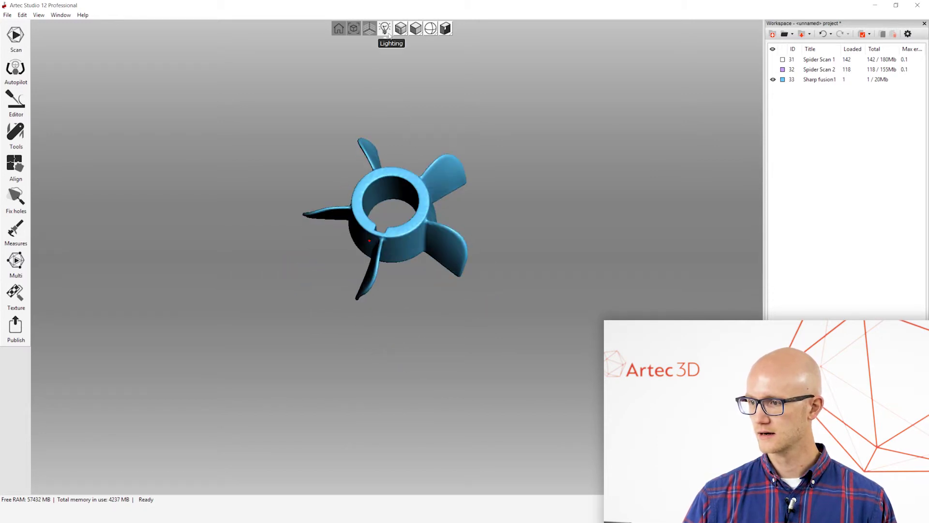
{"action": "left_click", "coordinate": [401, 28]}
{"action": "left_click", "coordinate": [407, 60]}
{"action": "left_click_drag", "start_coordinate": [442, 208], "coordinate": [438, 242]}
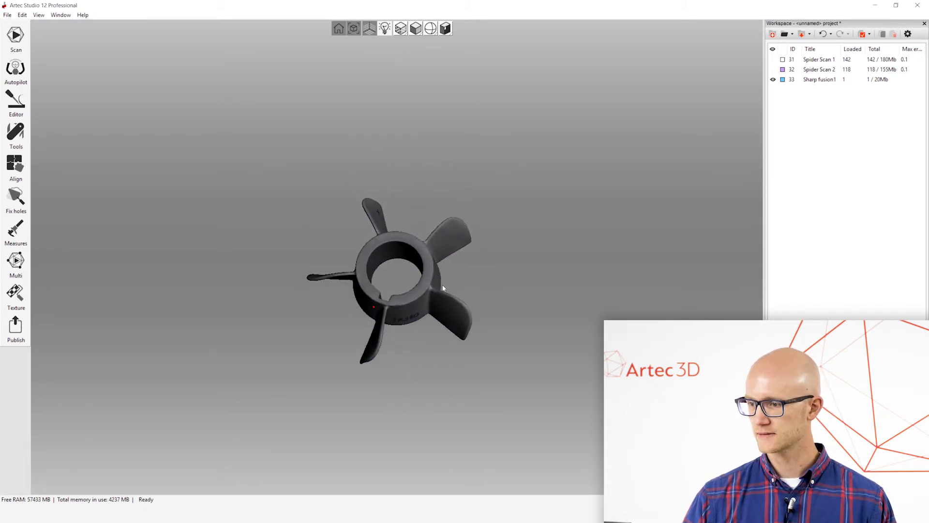